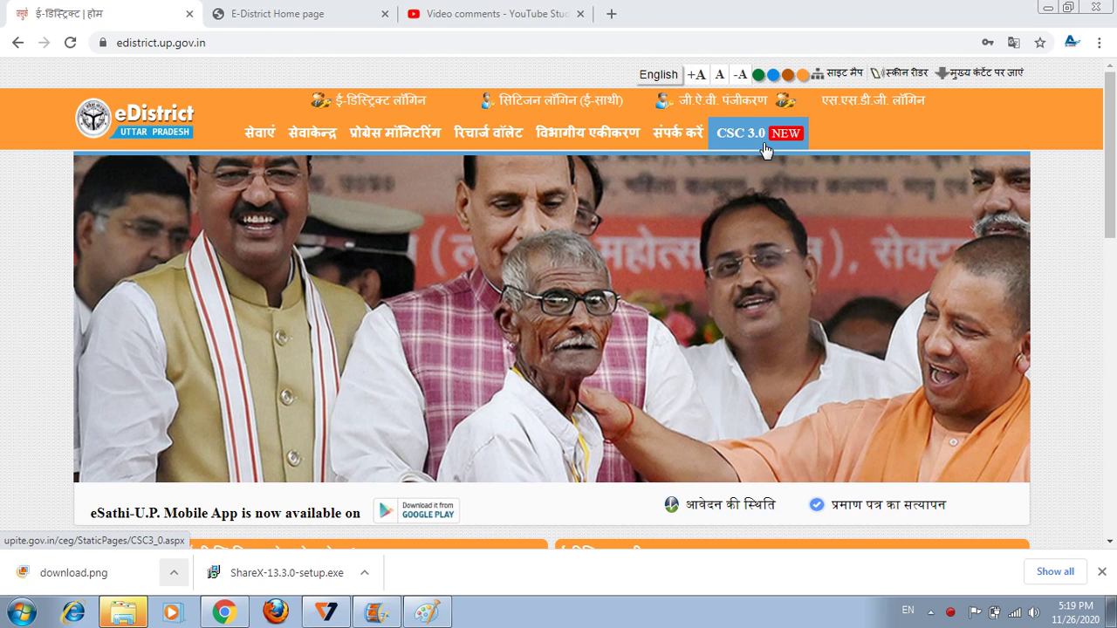
Open the CSC 3.0 NEW page from the eDistrict Uttar Pradesh navigation bar in a new tab.
left_click(757, 134)
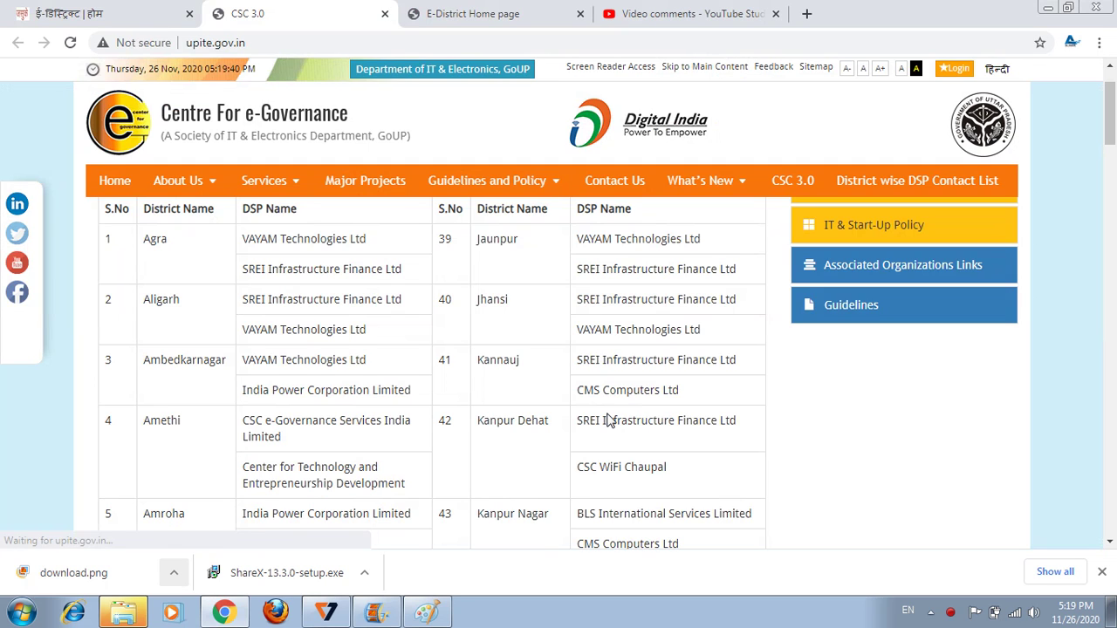
Scroll down to the VLE Registration Link table and follow the ipcl.sahaj.co.in registration URL.
scroll(615, 427, "down", 15)
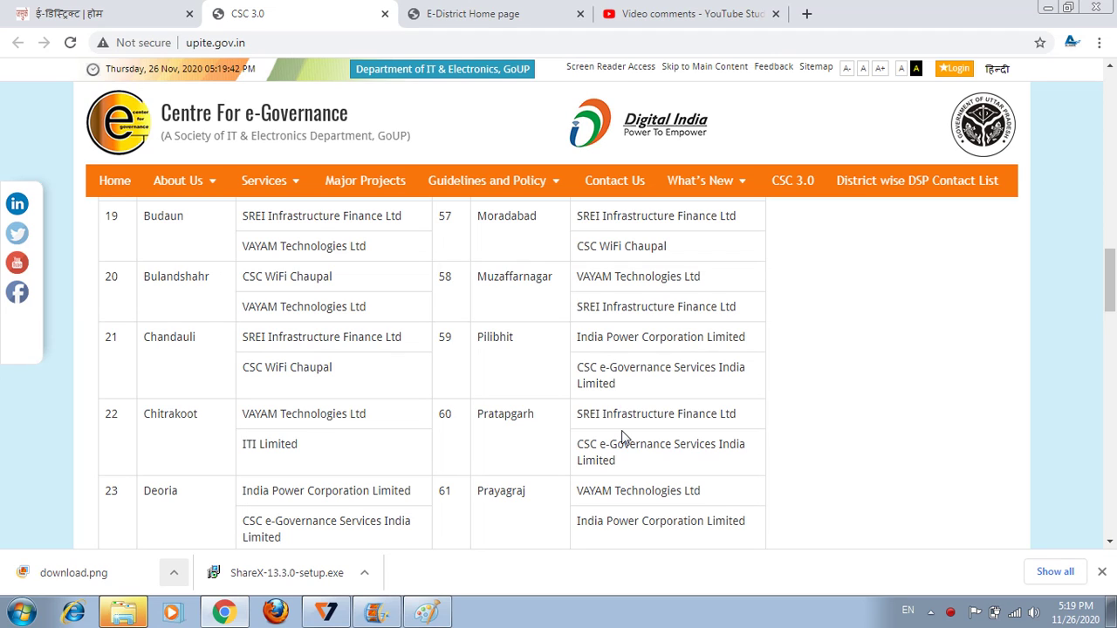
scroll(623, 437, "down", 3)
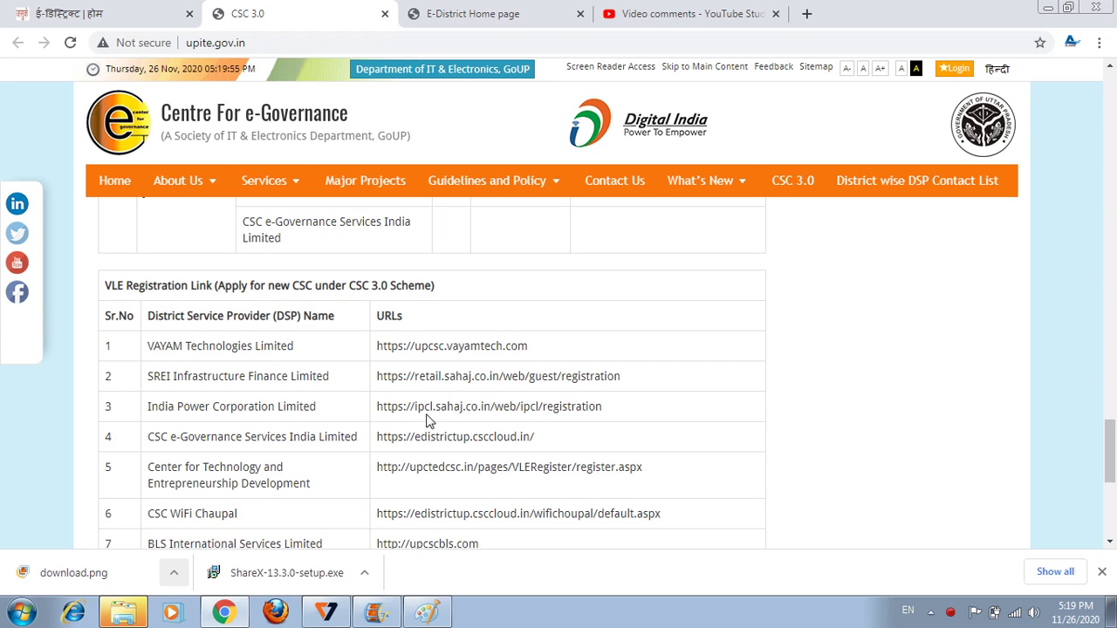
left_click(545, 420)
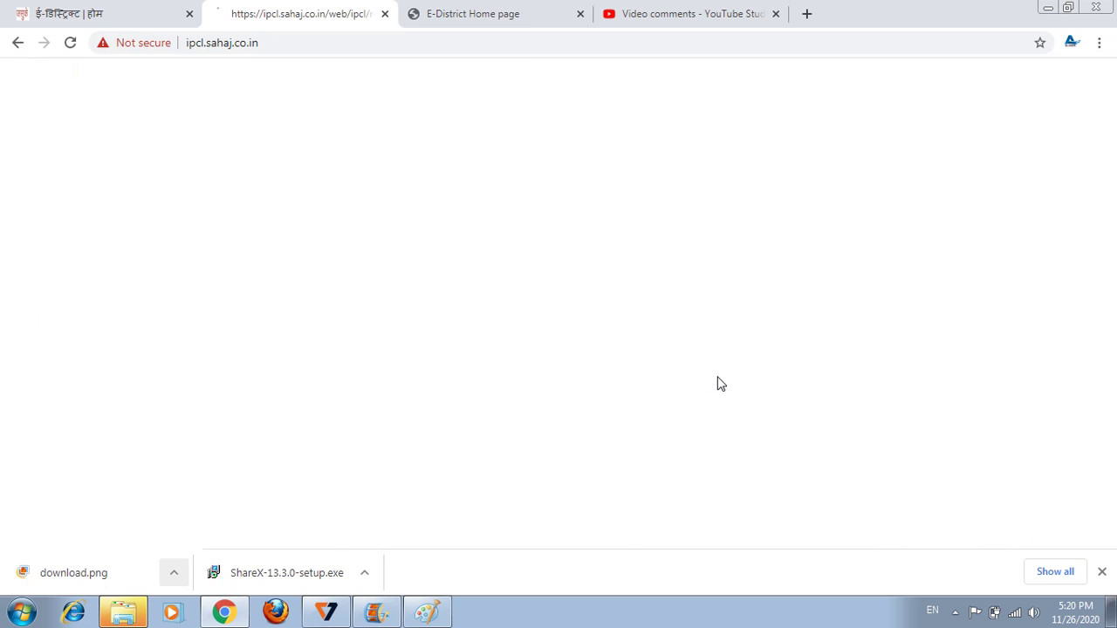
Bypass the privacy warning to retail.sahaj.co.in and skip the referral prompt to reach the registration form.
left_click(355, 373)
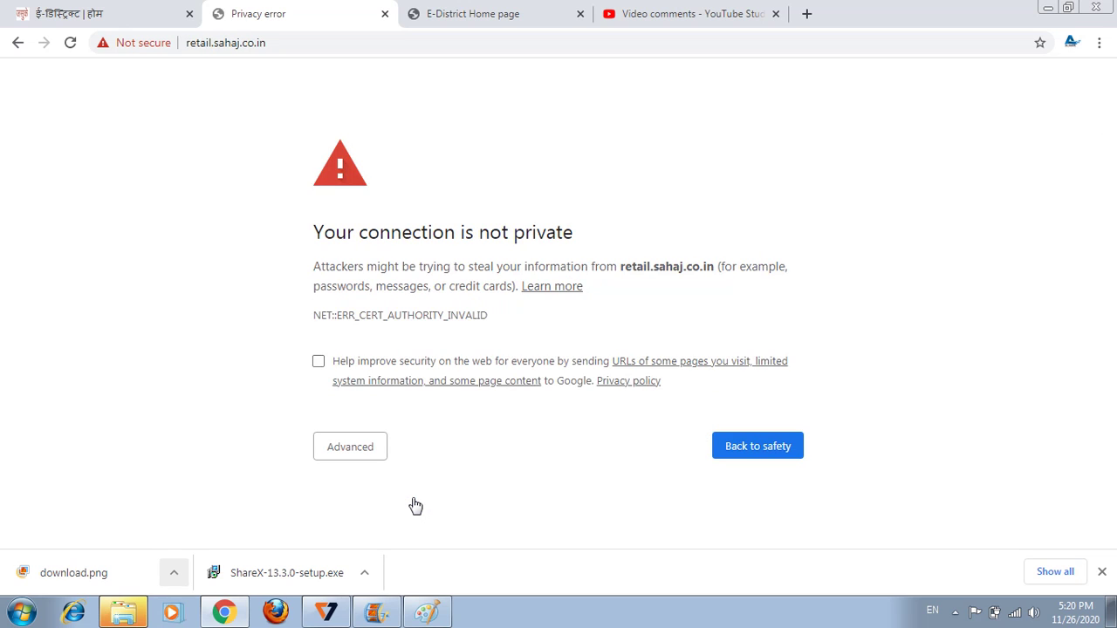
left_click(364, 449)
scroll(451, 464, "down", 1)
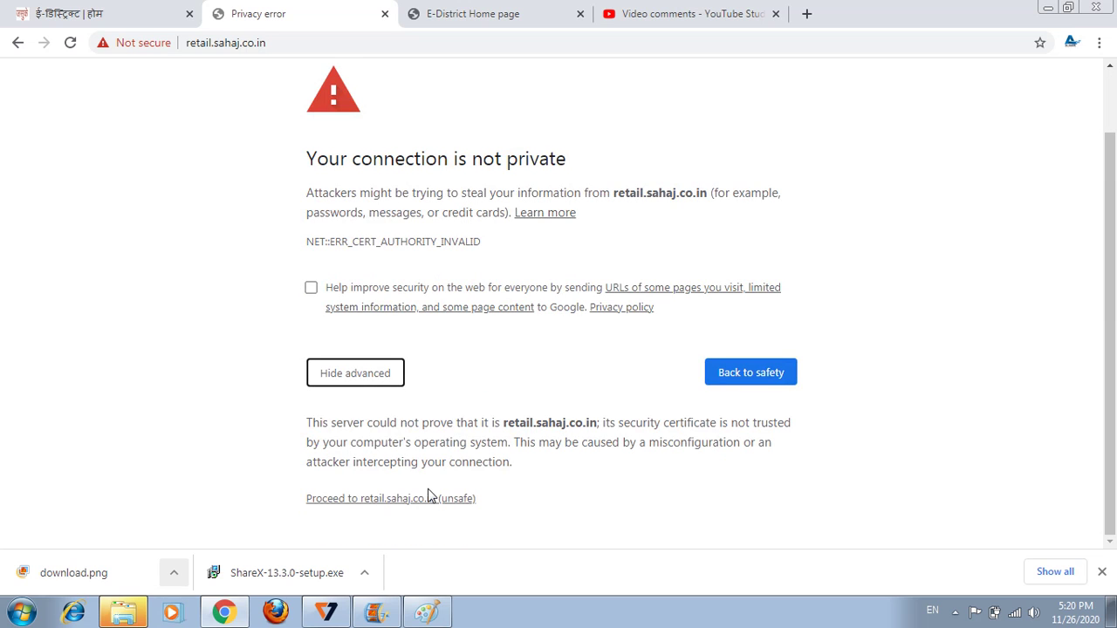
left_click(430, 498)
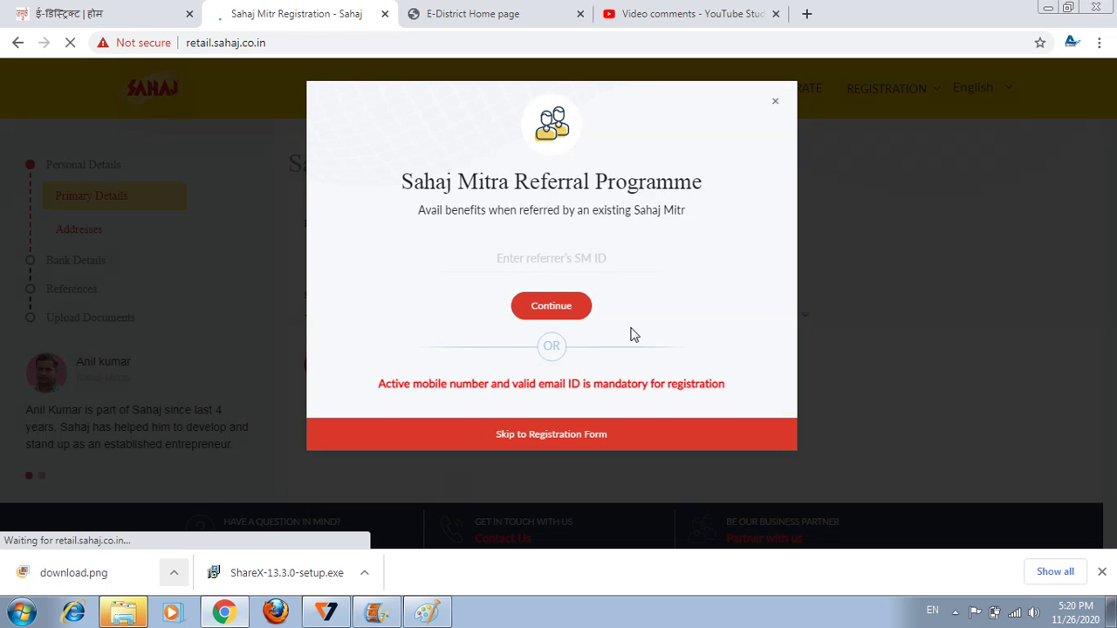
left_click(595, 436)
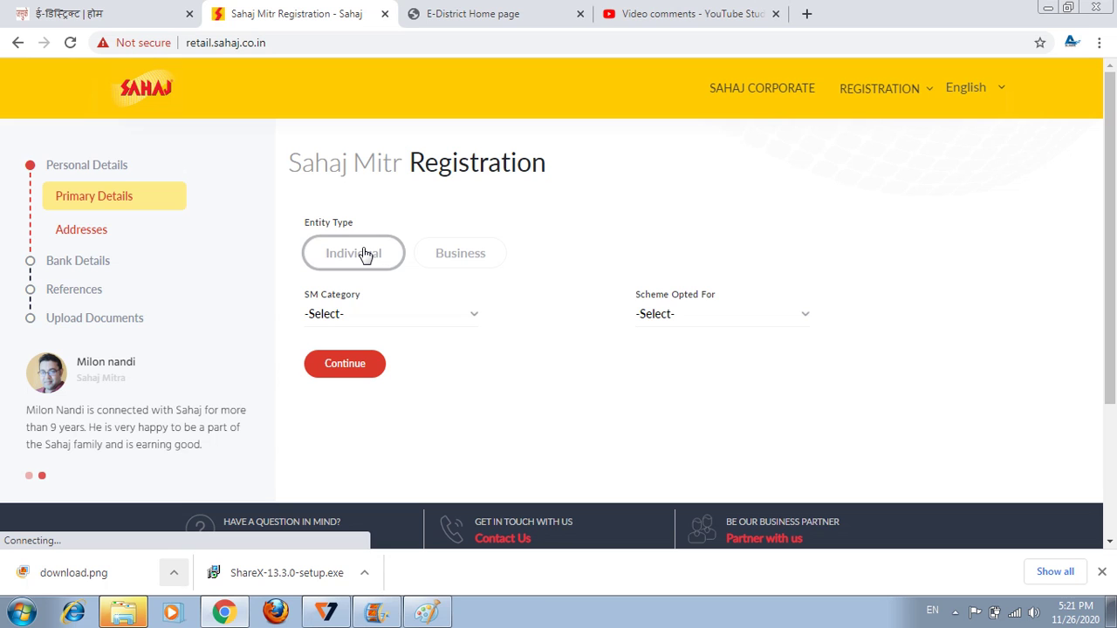
Set the entity type to Individual and the scheme opted for to Rural, then continue.
left_click(365, 255)
left_click(721, 314)
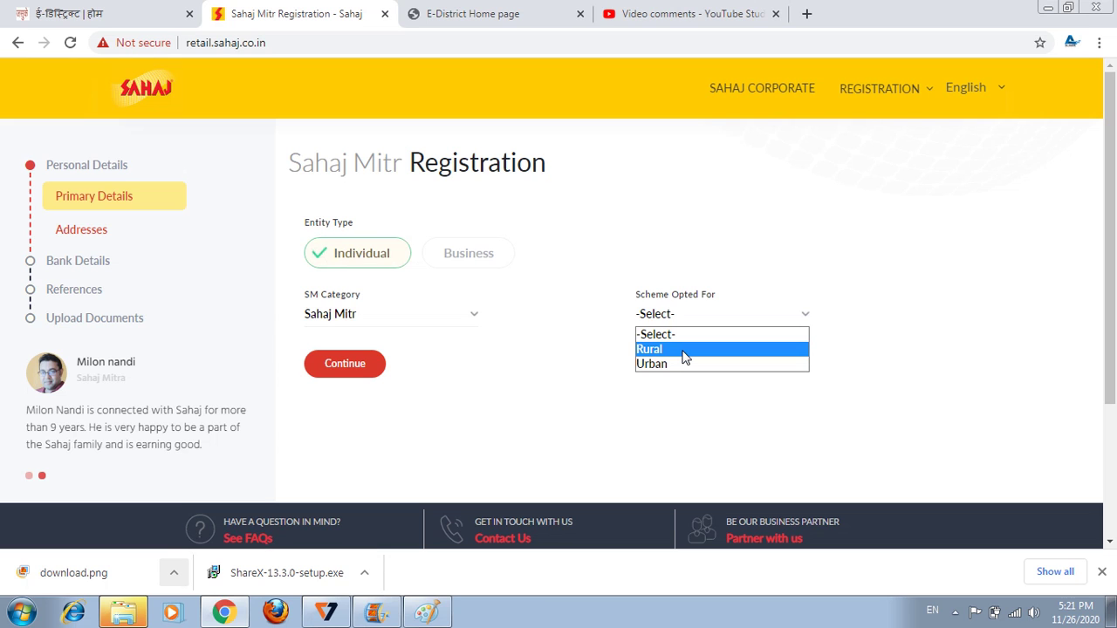
left_click(684, 354)
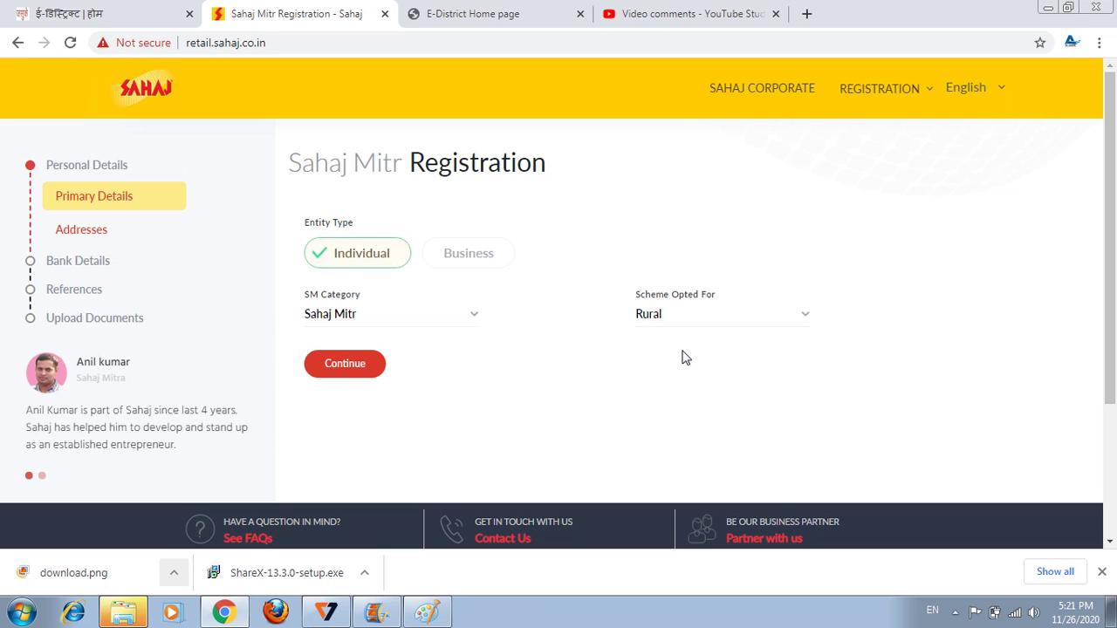
left_click(346, 374)
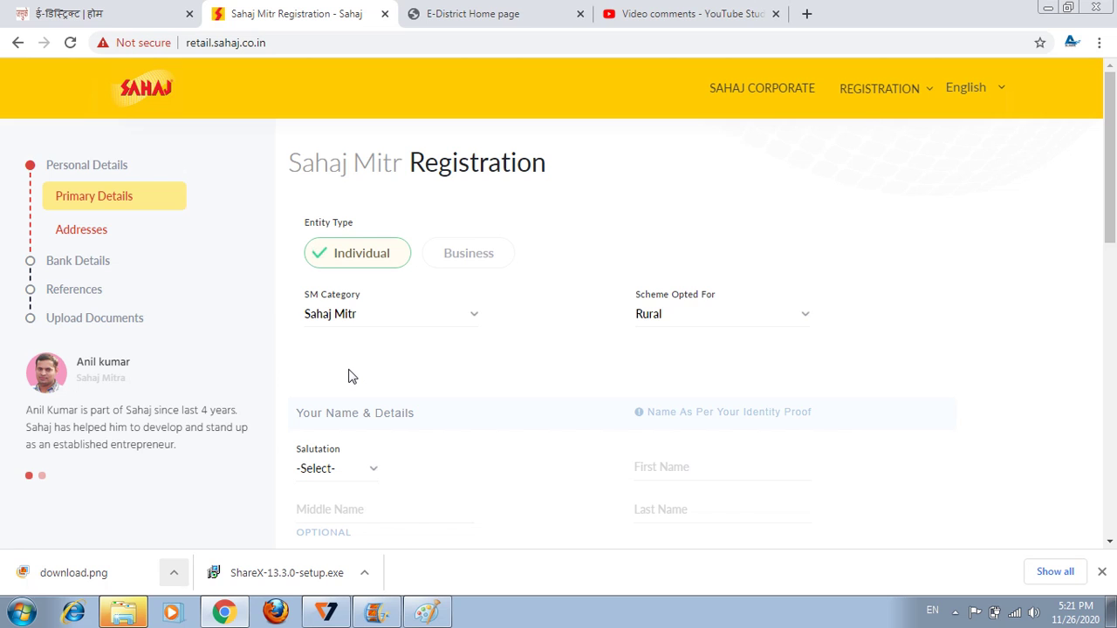
Choose salutation Mr. and enter the applicant's first and middle names.
scroll(348, 376, "down", 3)
left_click(336, 222)
key("Down")
left_click(724, 214)
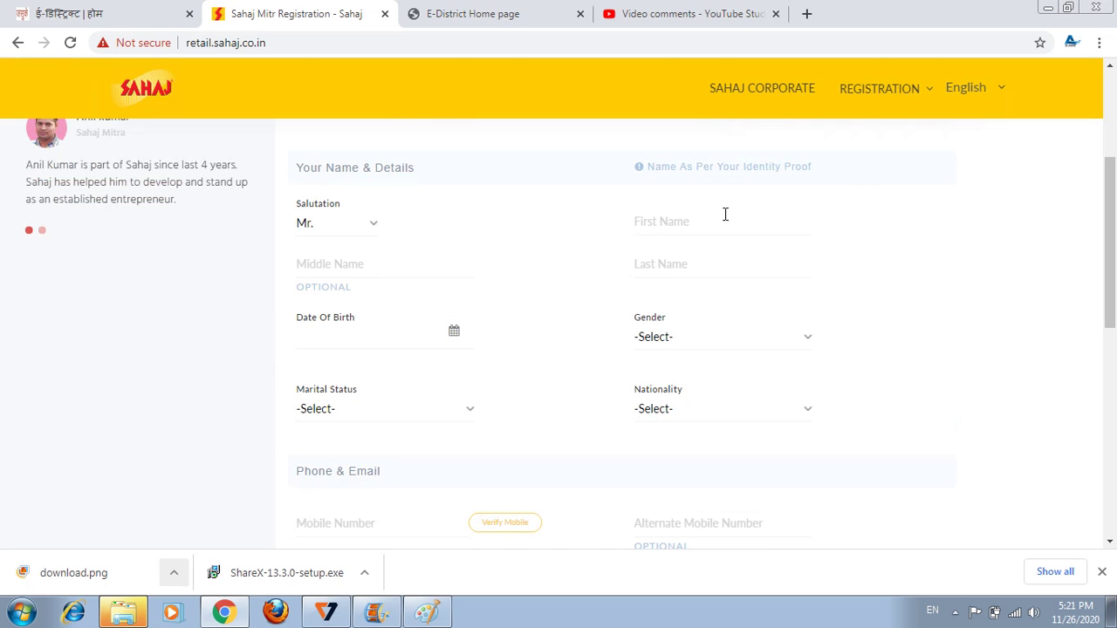
left_click(724, 214)
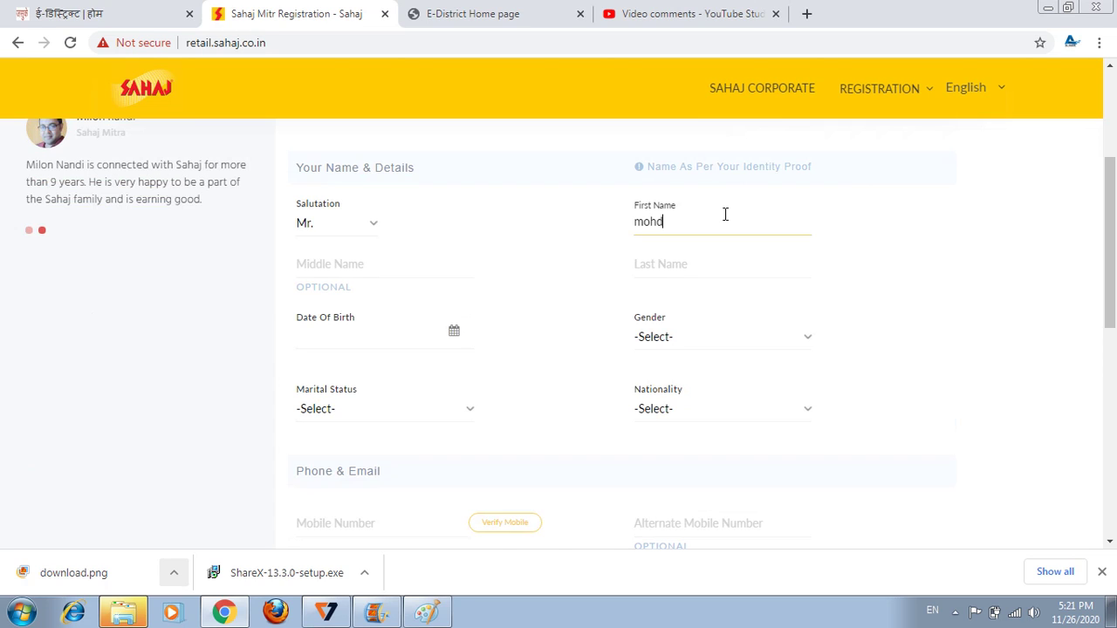
key("Tab")
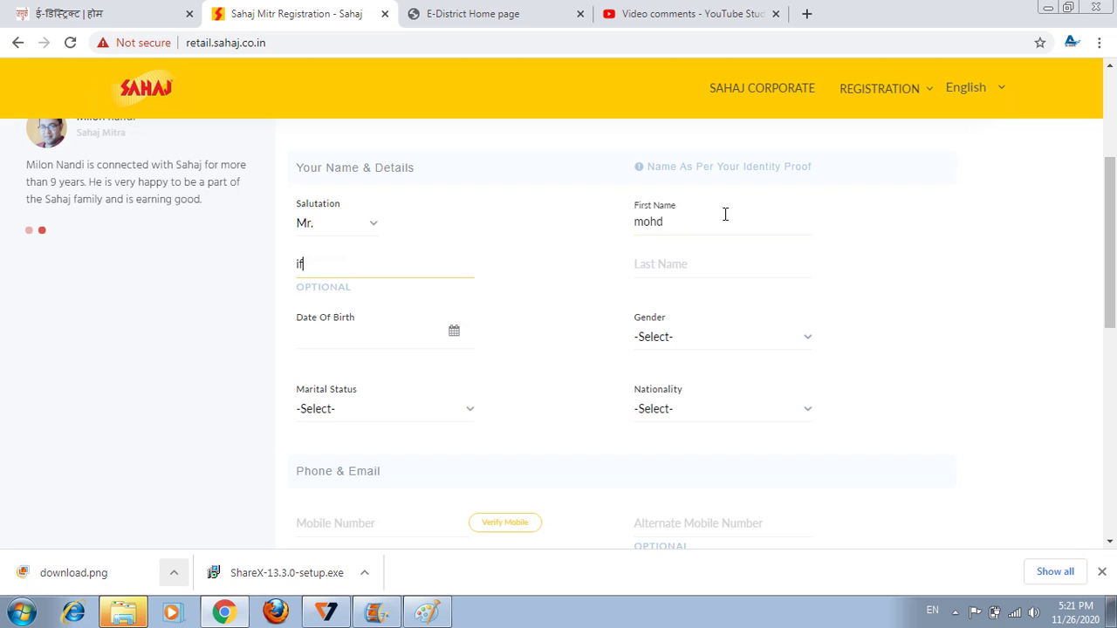
key("Tab")
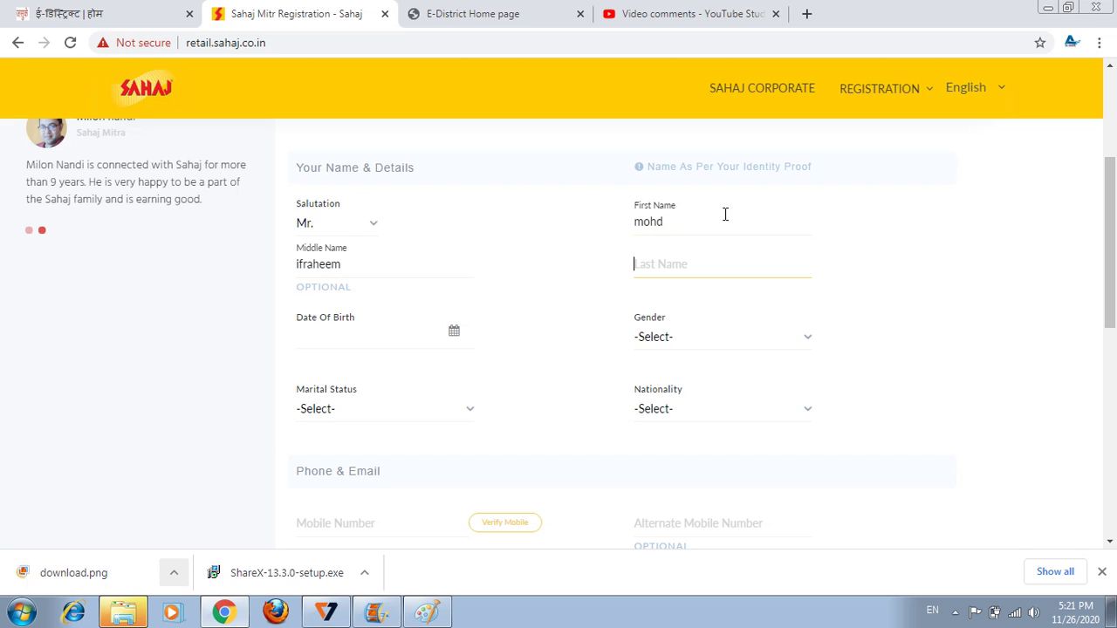
key("Tab")
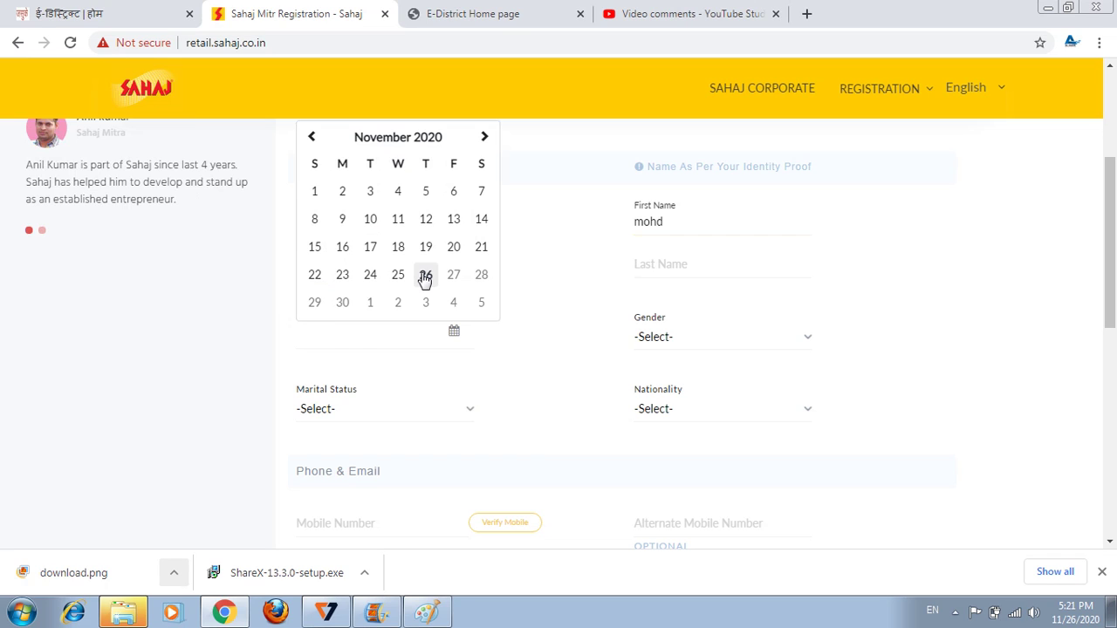
Set date of birth 26 November 2020, gender Male, nationality Indian, and visit the mobile number fields.
left_click(425, 276)
left_click(668, 337)
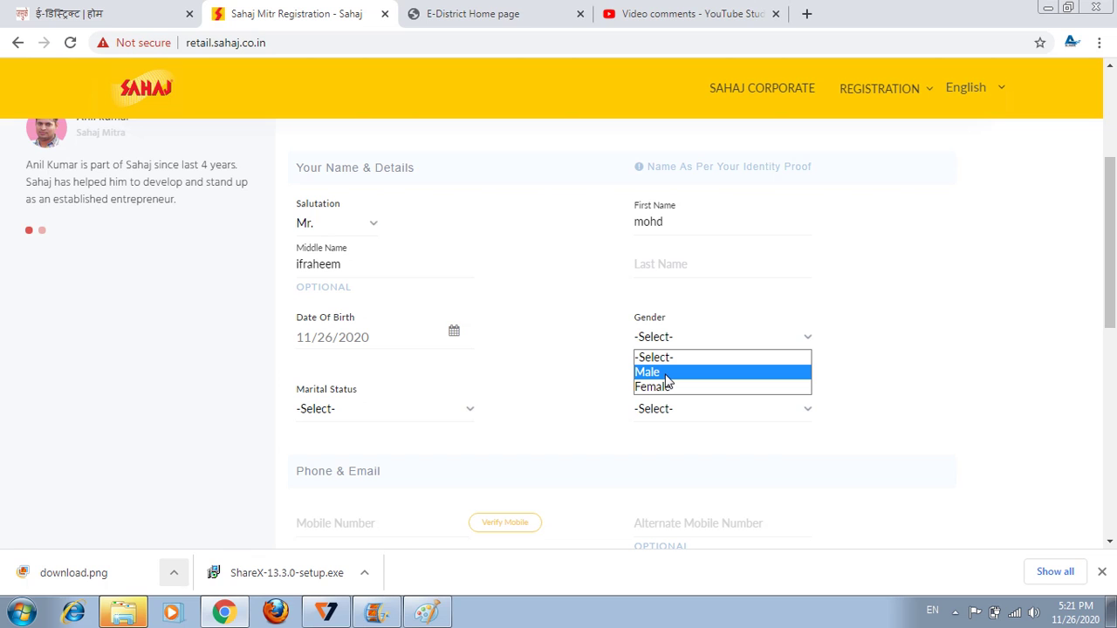
left_click(668, 373)
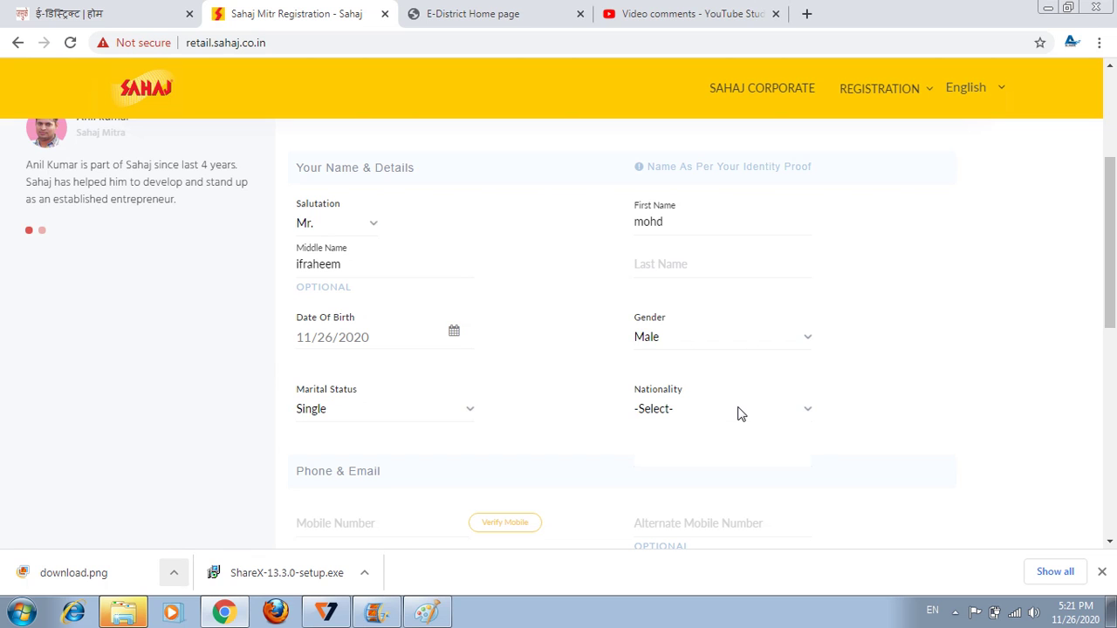
left_click(737, 410)
left_click(672, 445)
scroll(393, 367, "down", 2)
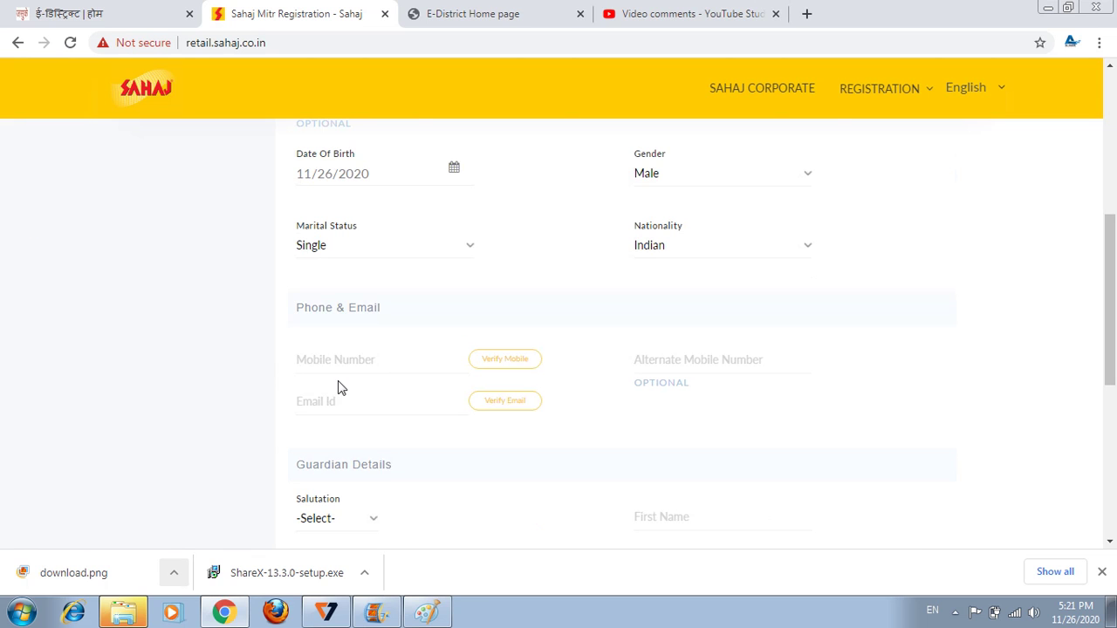
left_click(337, 358)
left_click(734, 361)
scroll(608, 481, "down", 1)
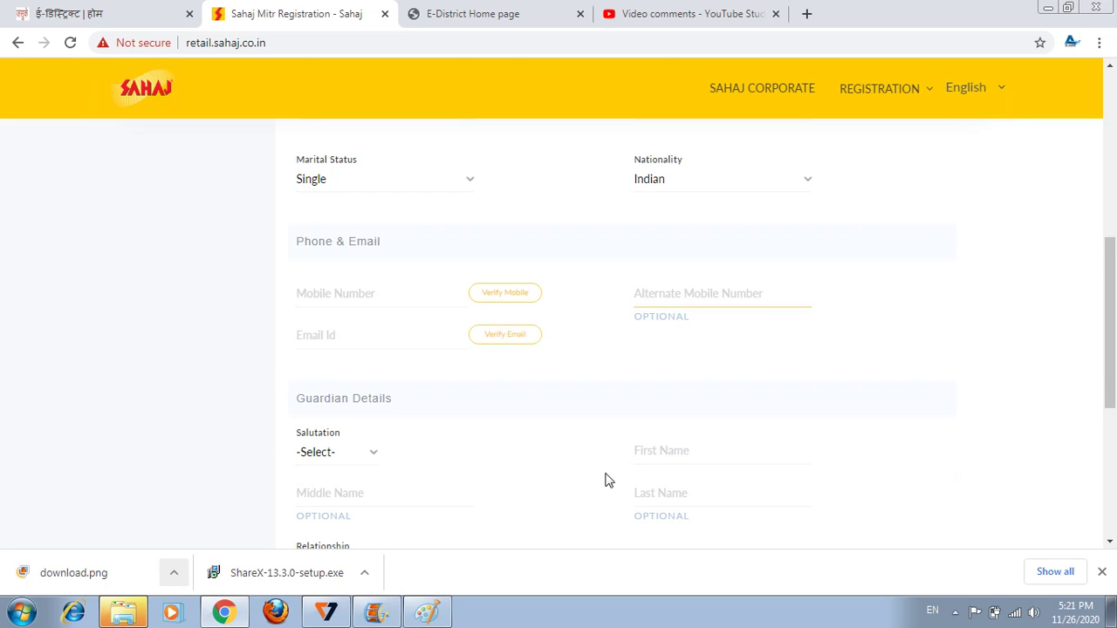
Set the guardian salutation to Mr. and the guardian relationship to Father.
scroll(608, 481, "down", 1)
left_click(339, 354)
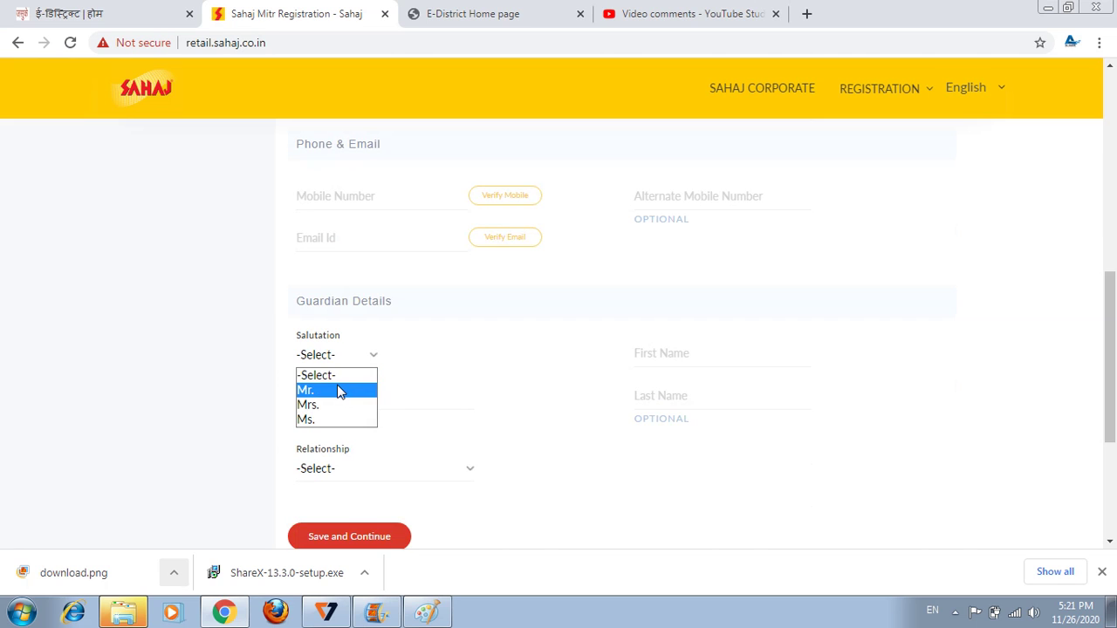
left_click(339, 390)
left_click(697, 357)
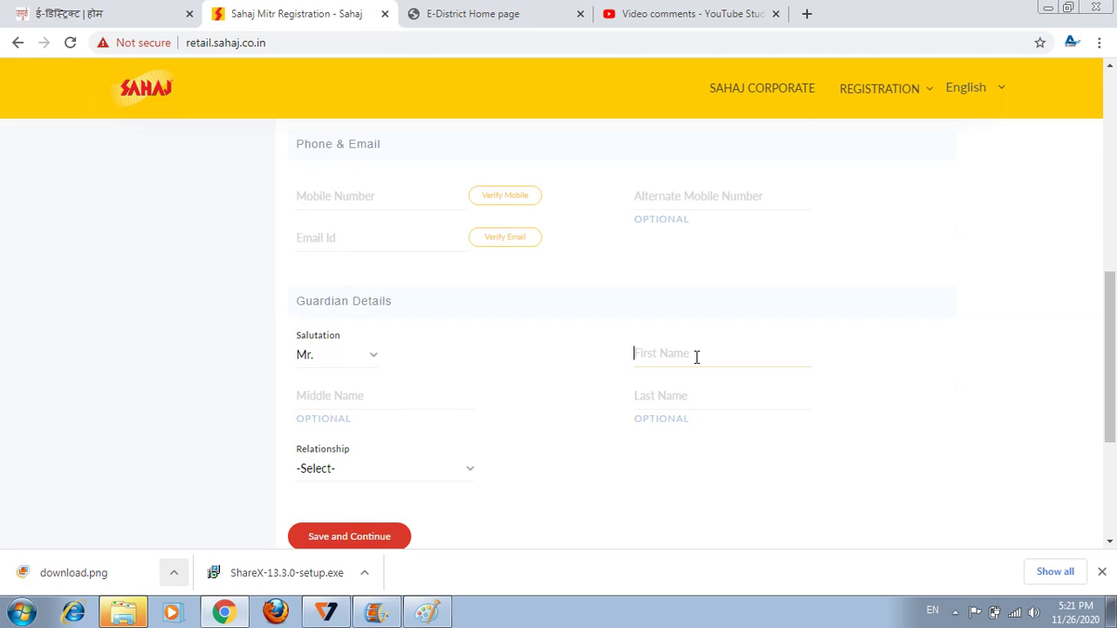
left_click(390, 471)
left_click(349, 502)
Try Save and Continue on the form, then return to the top of the page.
scroll(347, 464, "down", 1)
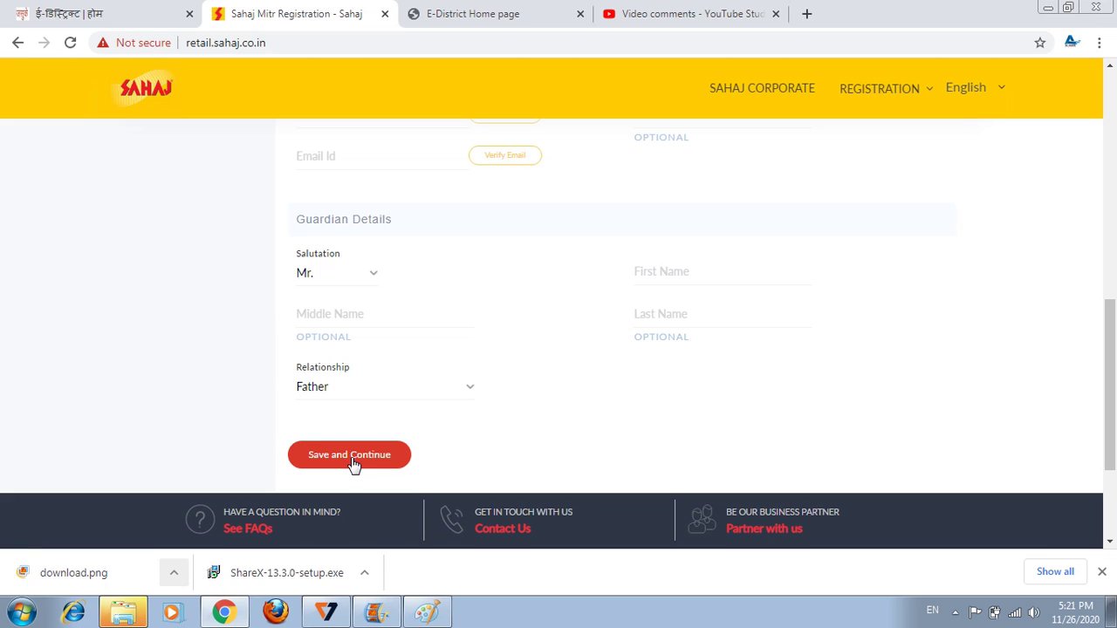
left_click(355, 460)
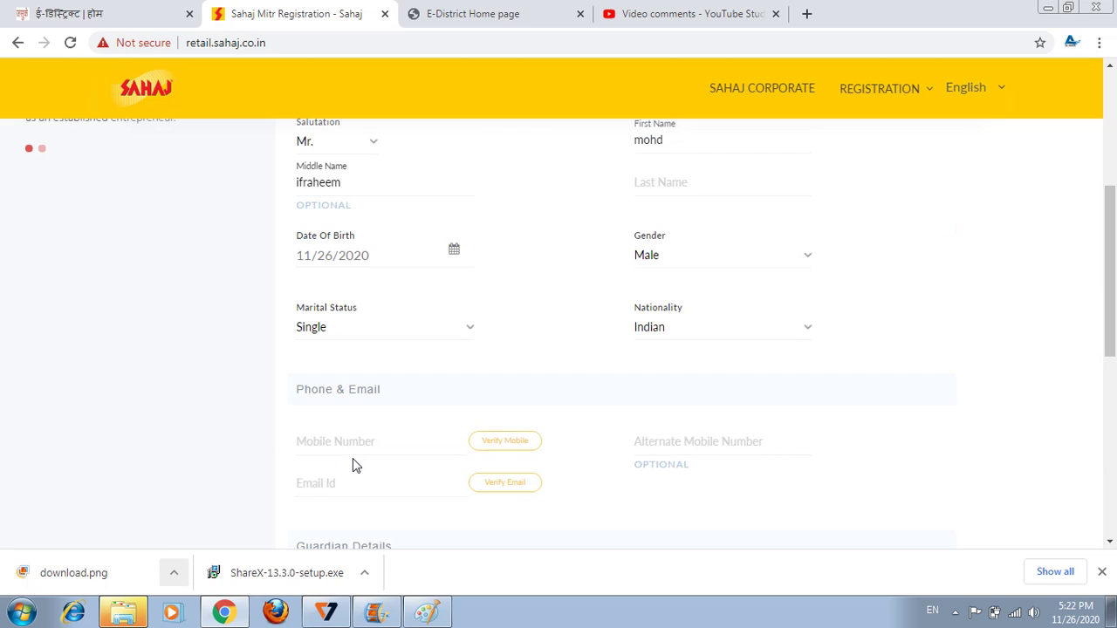
scroll(355, 465, "up", 1)
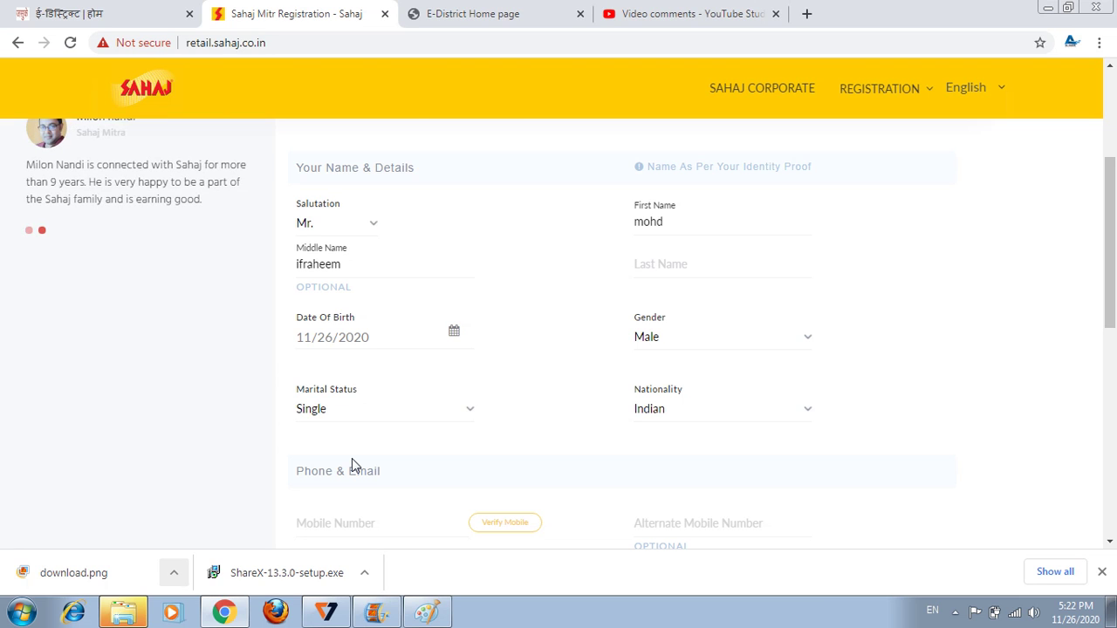
scroll(351, 464, "up", 3)
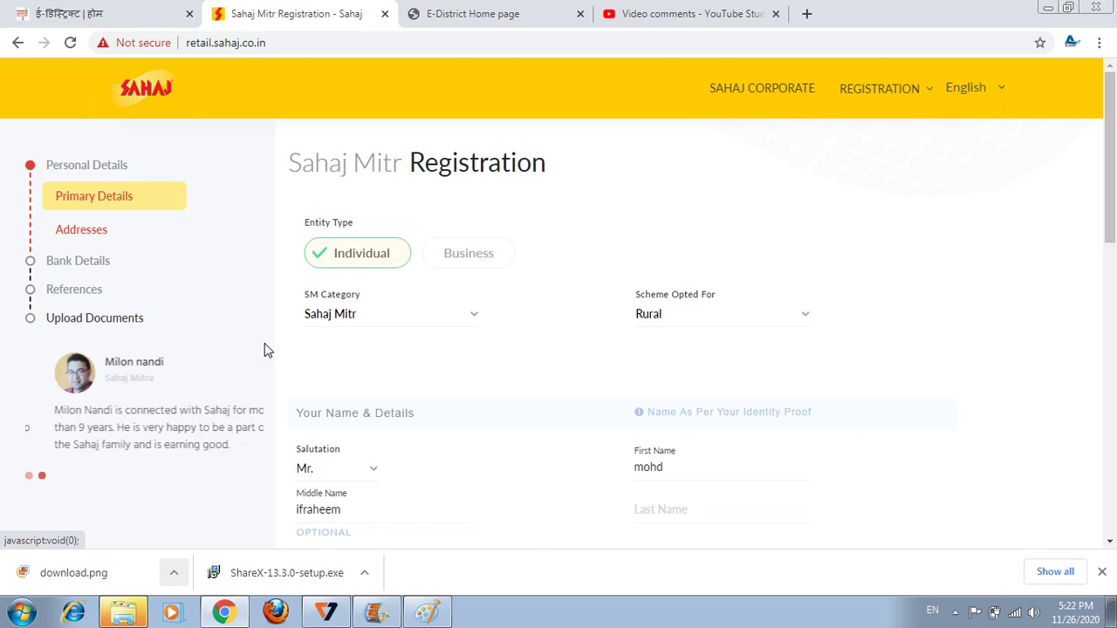
Return to the Sahaj home page, then search Google for 'sahaj services list'.
mouse_move(930, 90)
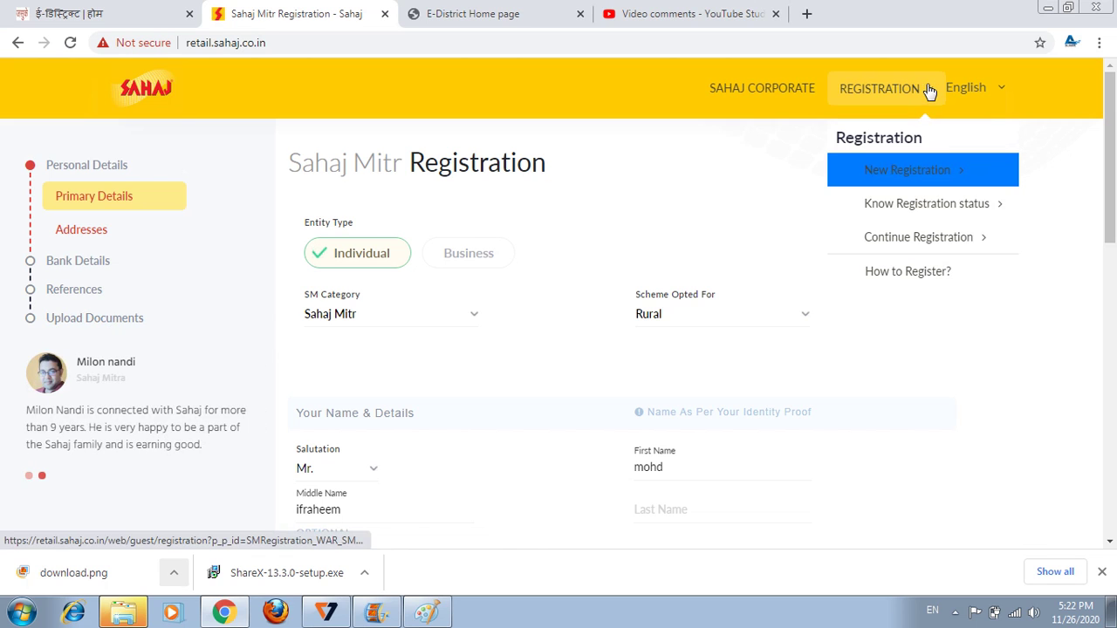
left_click(146, 96)
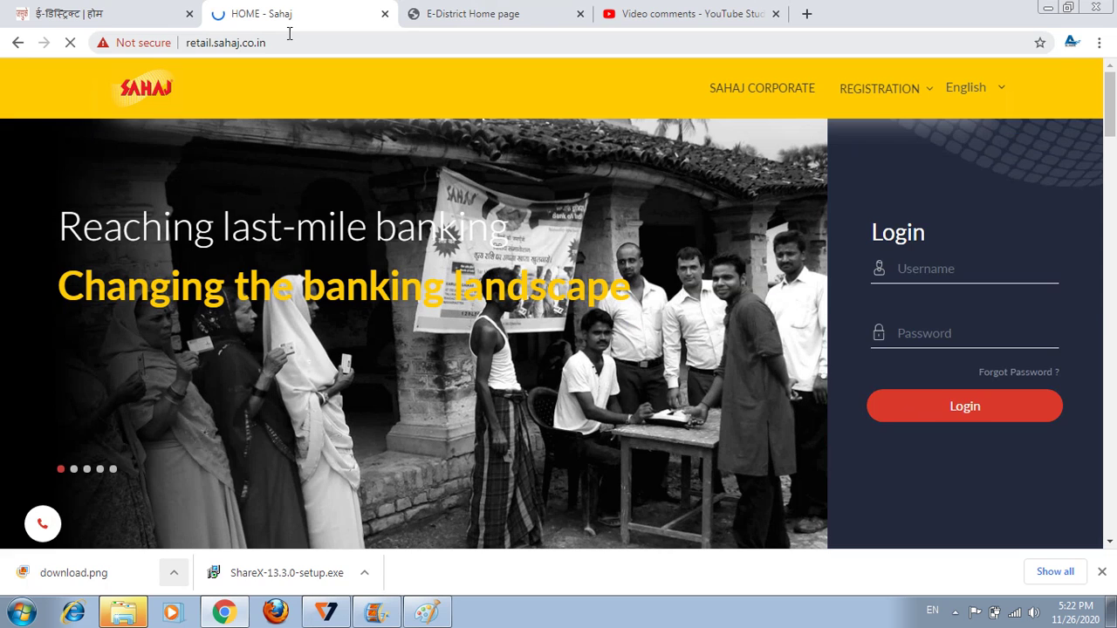
left_click(289, 39)
type("sahaj s")
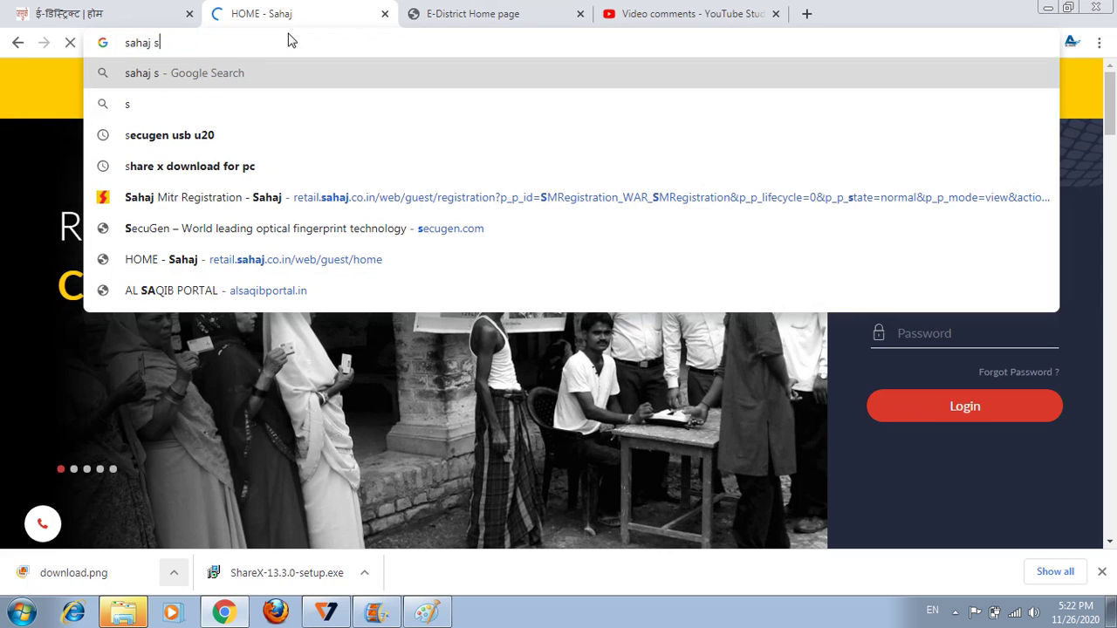
type("e")
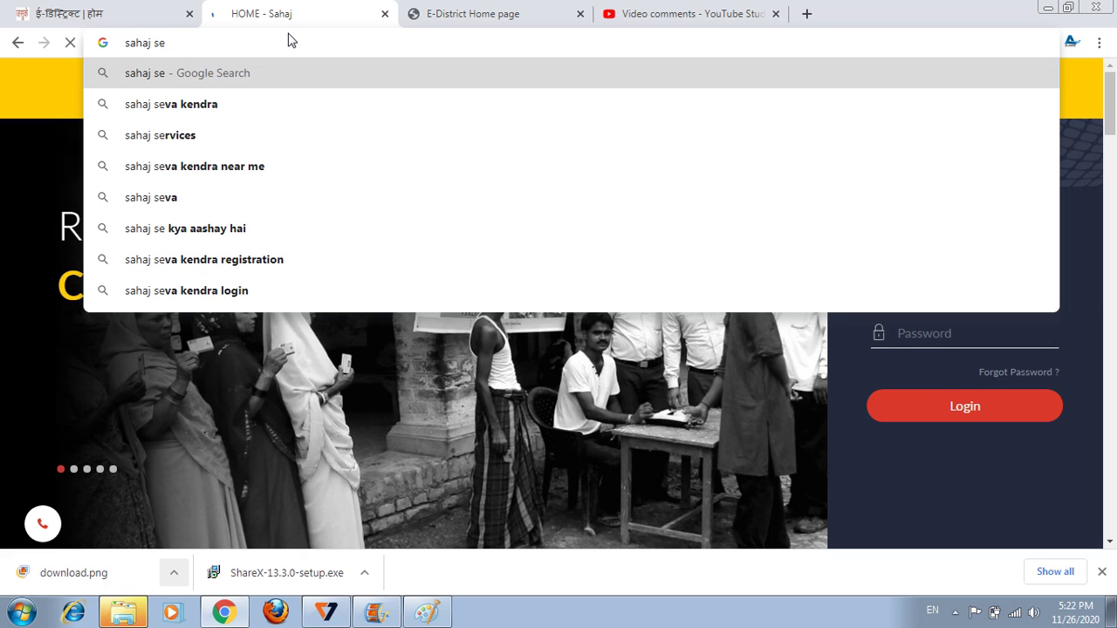
type("rv")
key("BackSpace")
type("i")
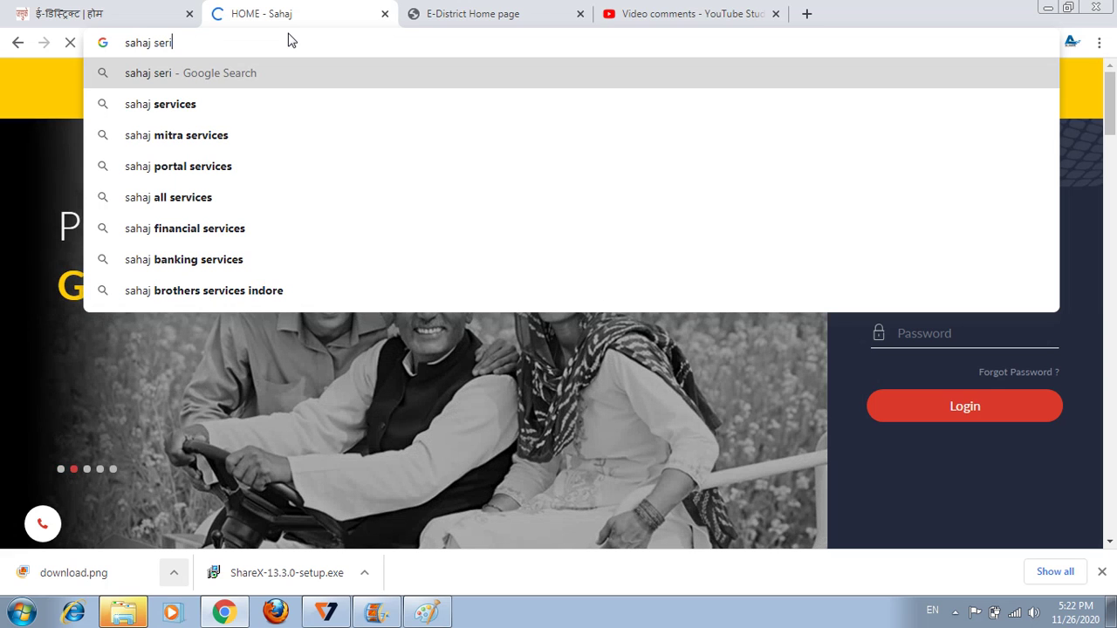
key("BackSpace")
key("BackSpace")
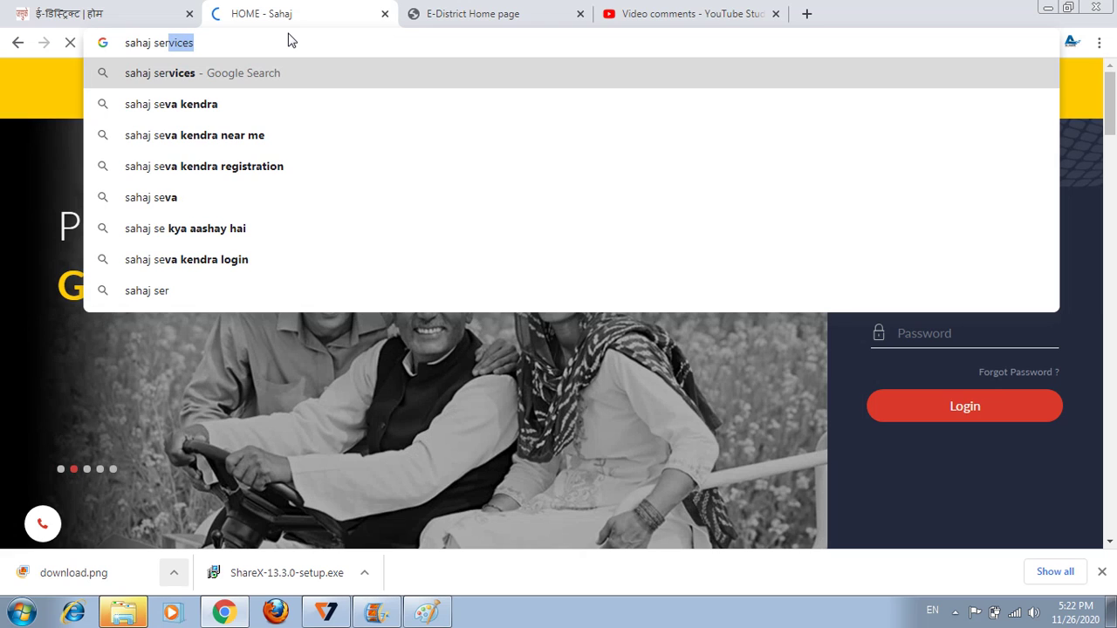
key("Return")
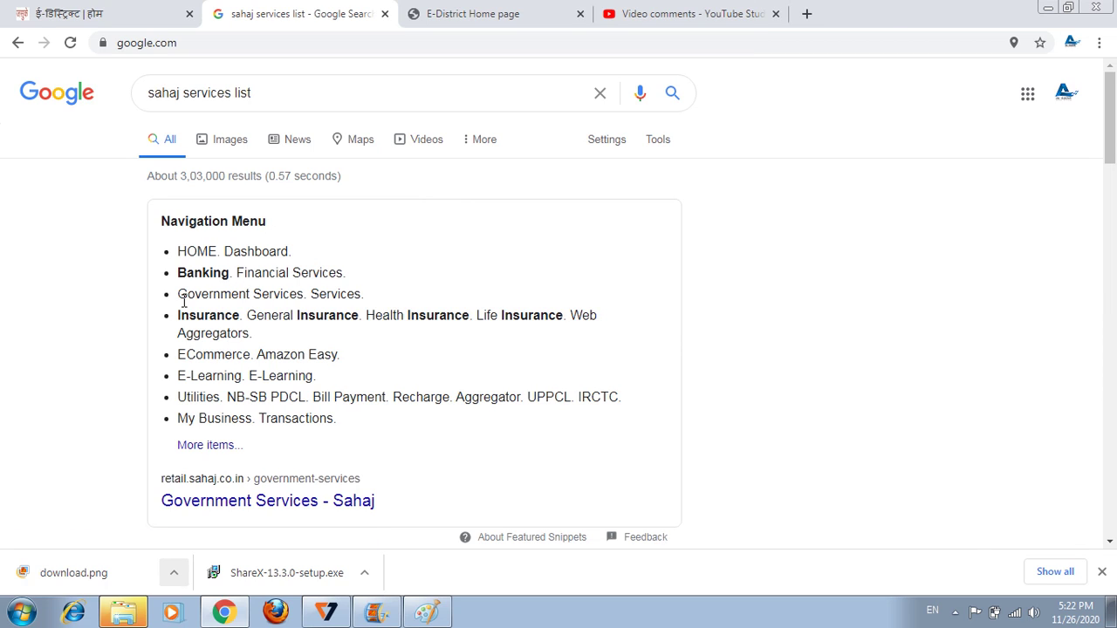
left_click_drag(188, 307, 303, 293)
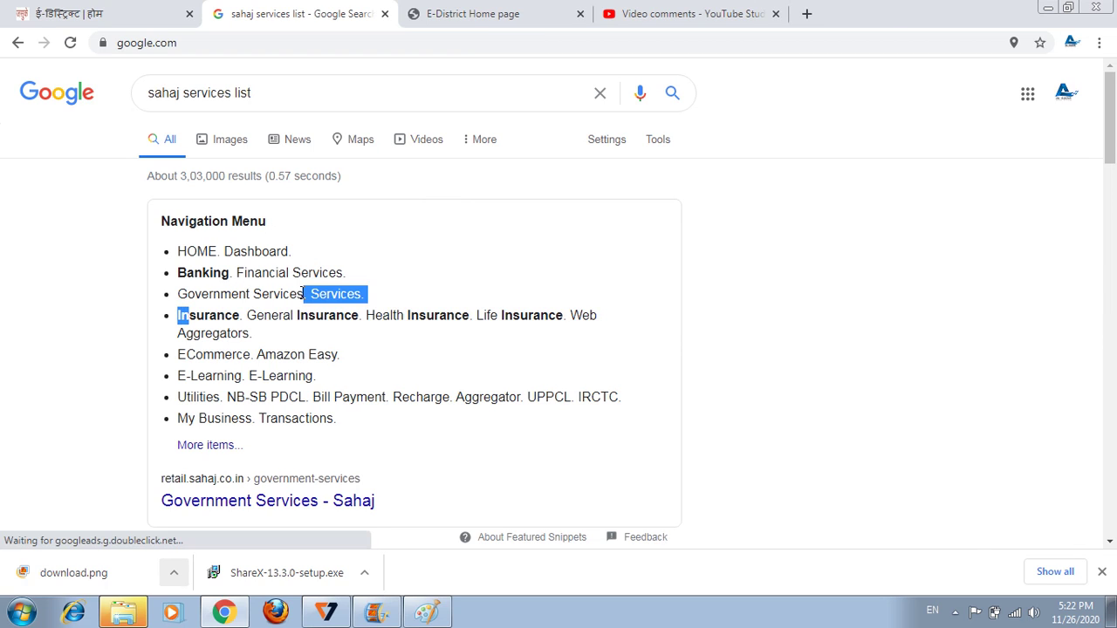
Highlight the E-Learning and Utilities snippet lines, then open the Sahaj Government Services page via 'More items...'.
left_click(303, 293)
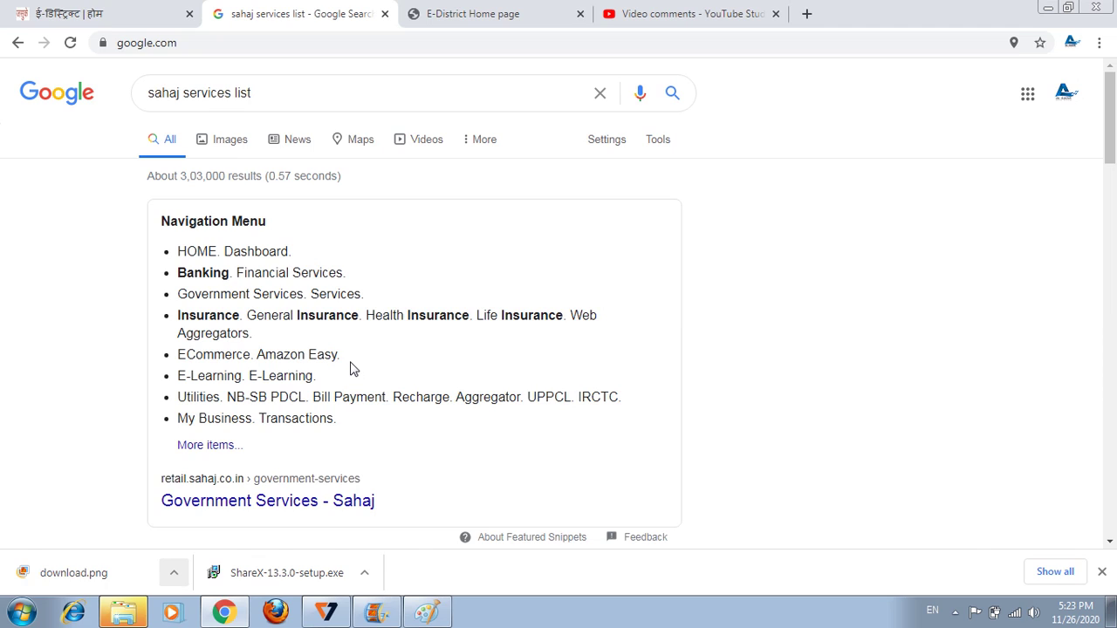
triple_click(285, 379)
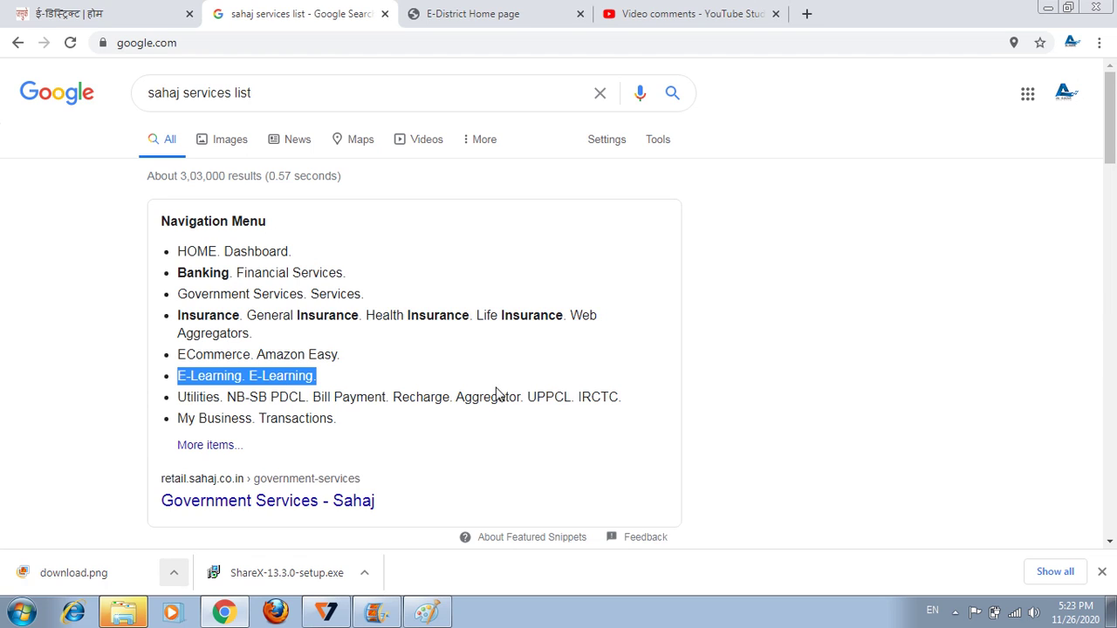
triple_click(589, 397)
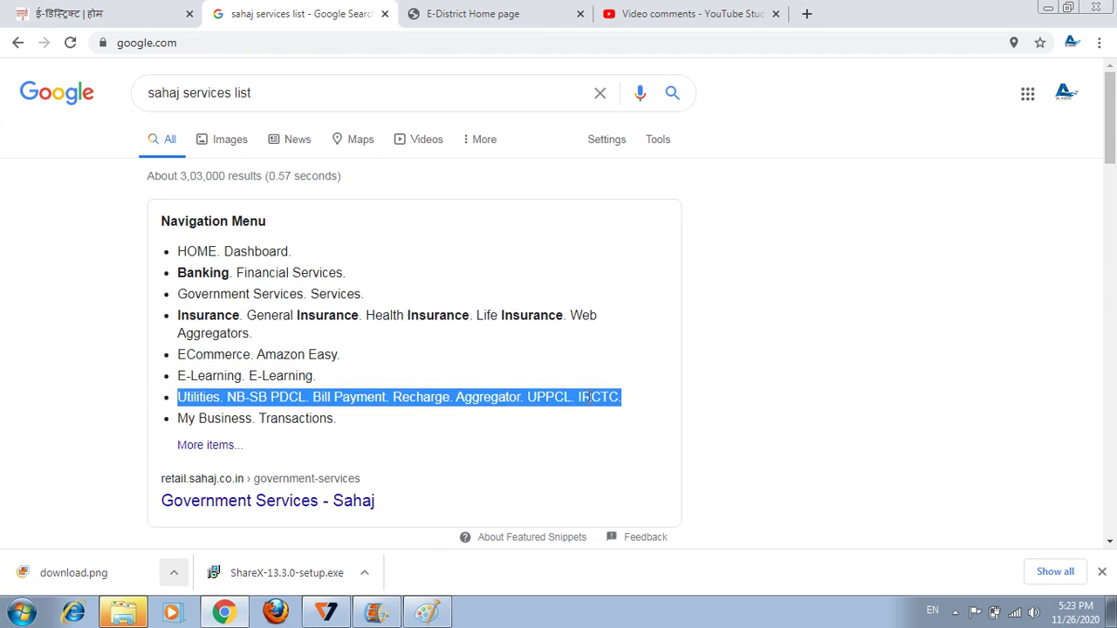
left_click(218, 450)
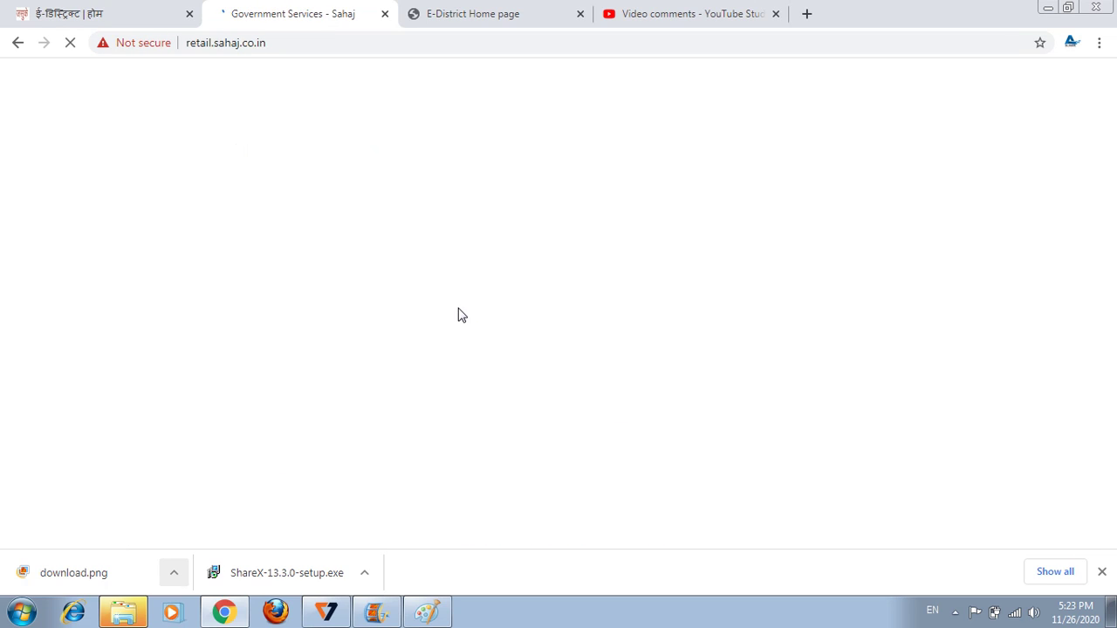